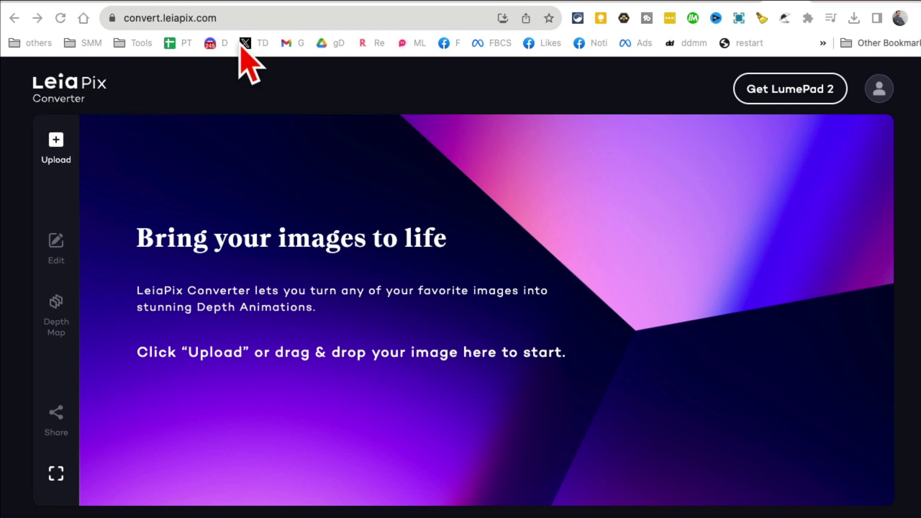
- Upload the LG TV ad image 1.jpg from the vtv FB Ads folder for depth animation
click(216, 20)
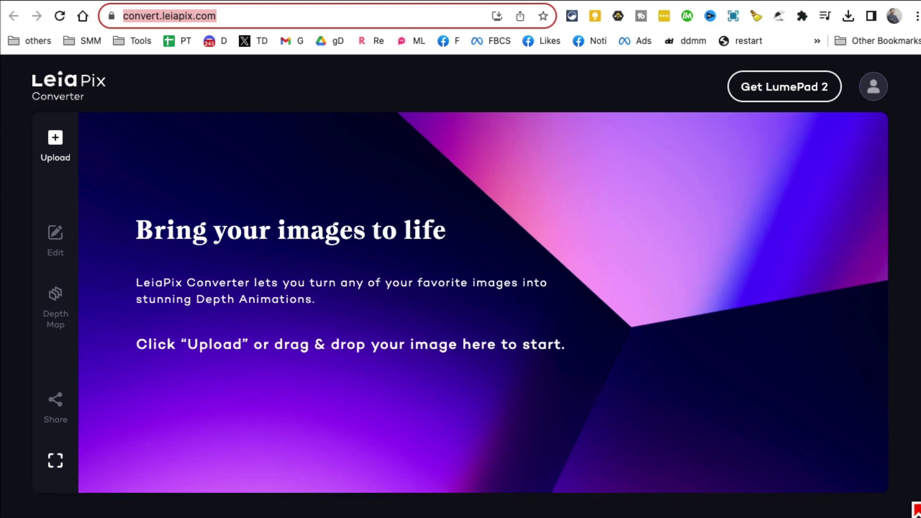
drag(153, 230, 412, 234)
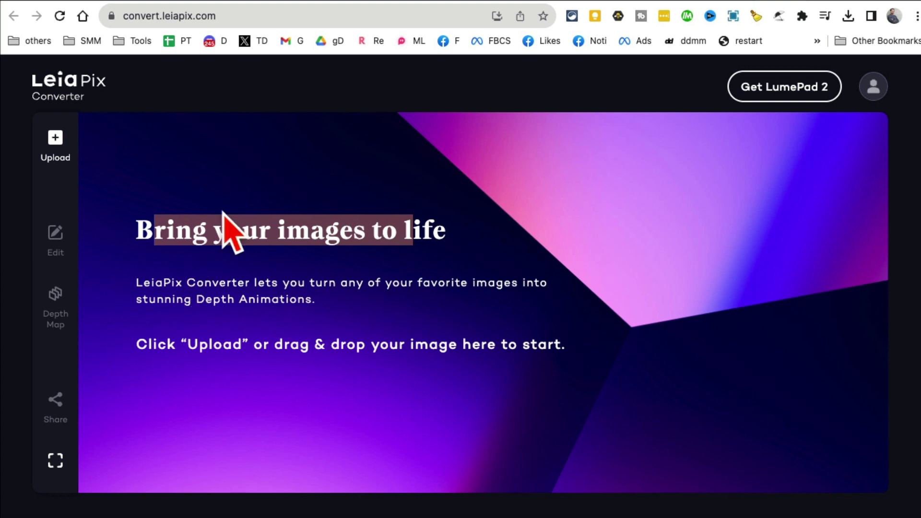
click(57, 140)
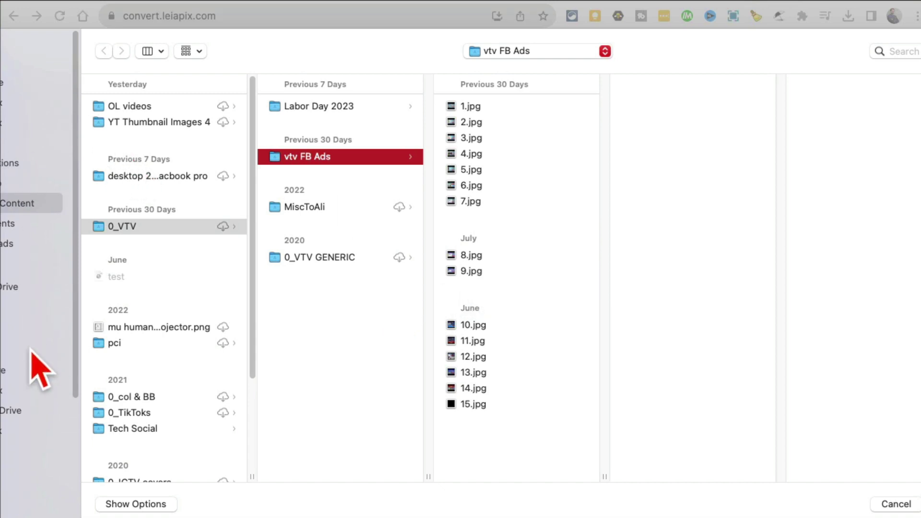
click(525, 108)
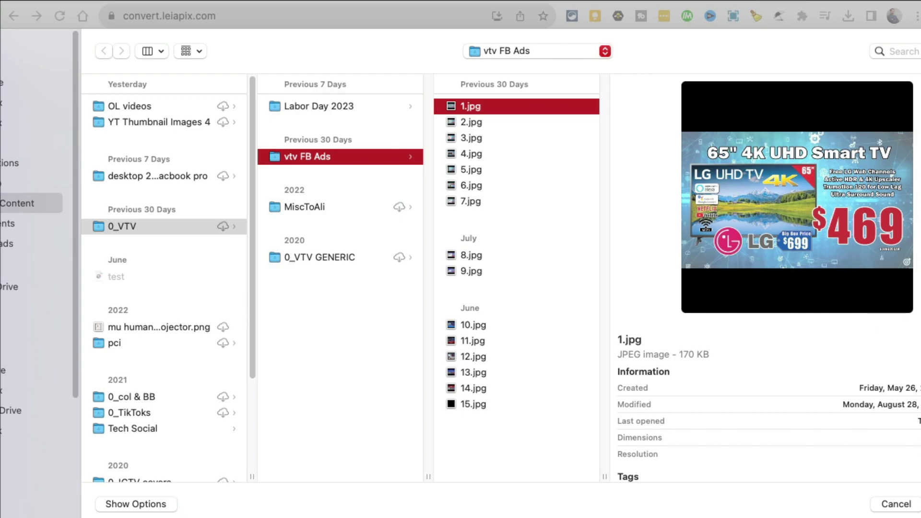
key(Return)
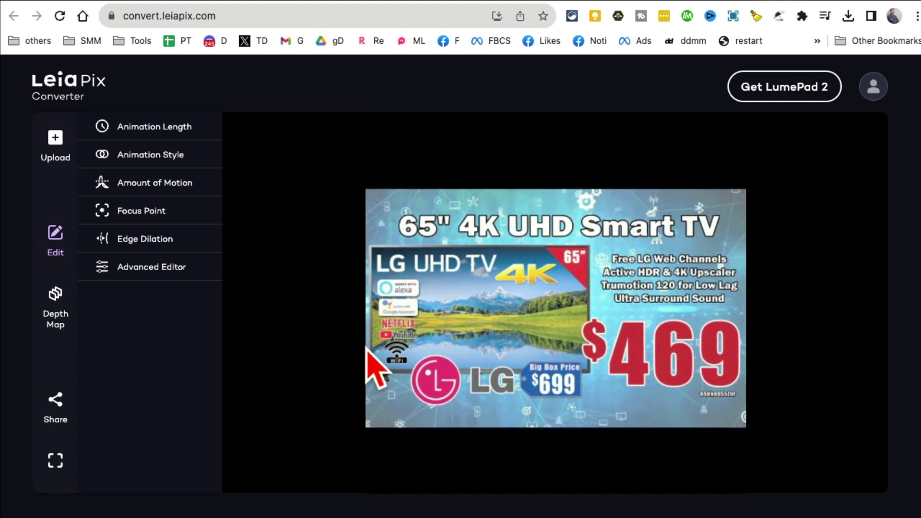
- Set animation length 5s, Circle style and the More amount of motion
click(177, 133)
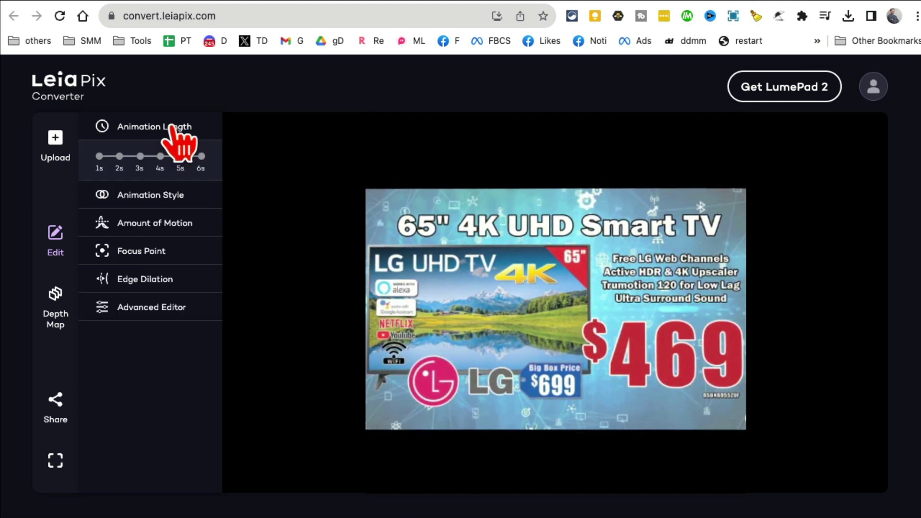
click(181, 168)
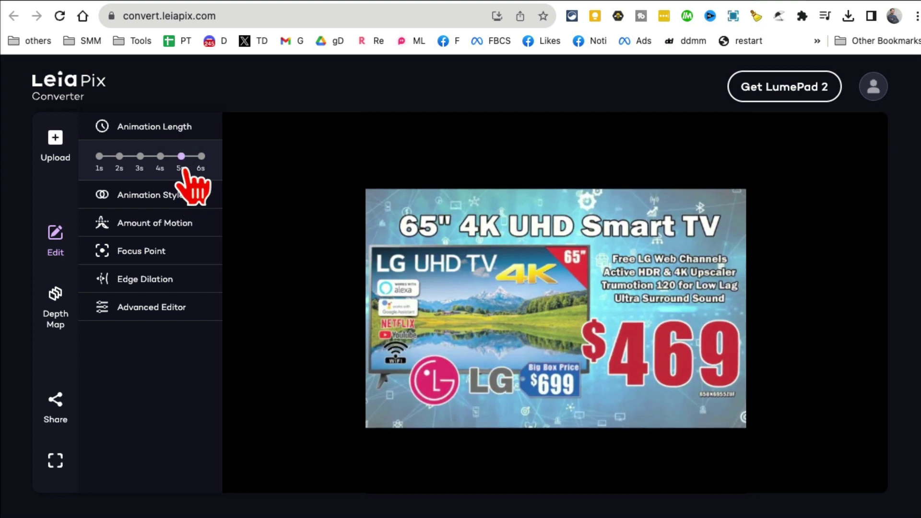
click(153, 196)
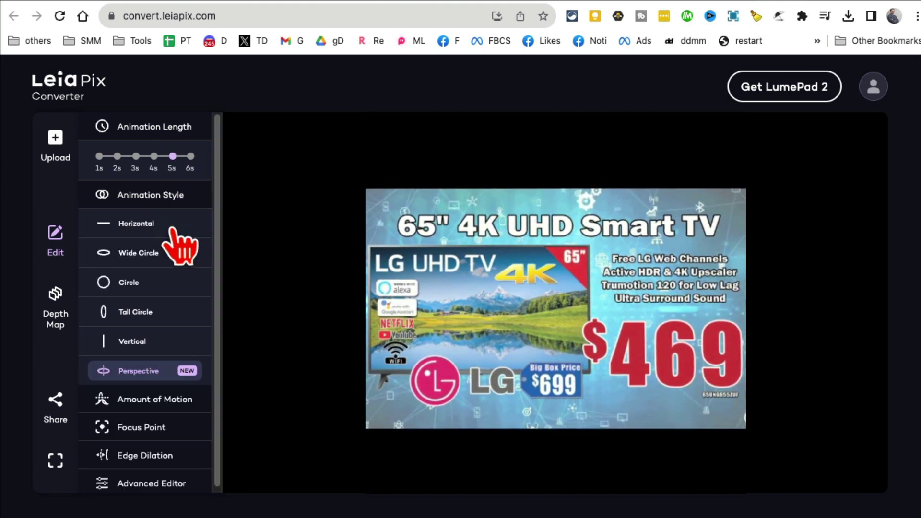
click(136, 289)
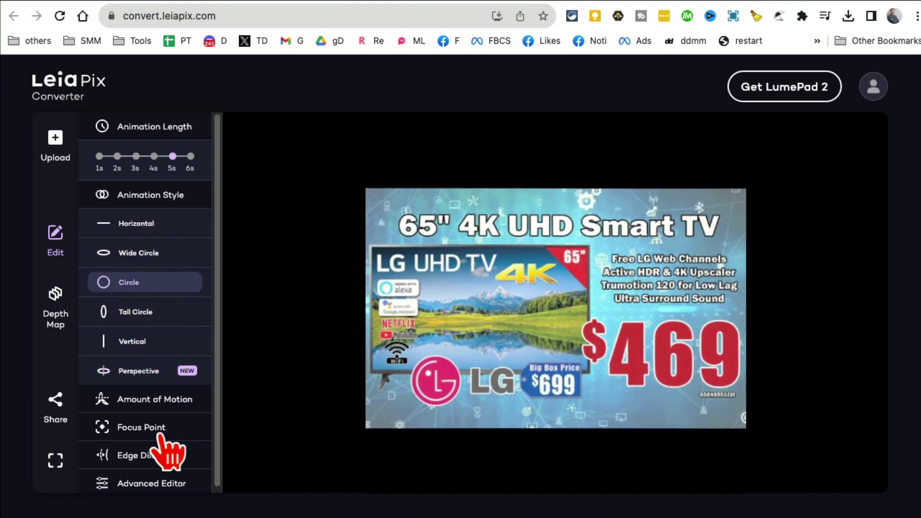
click(159, 402)
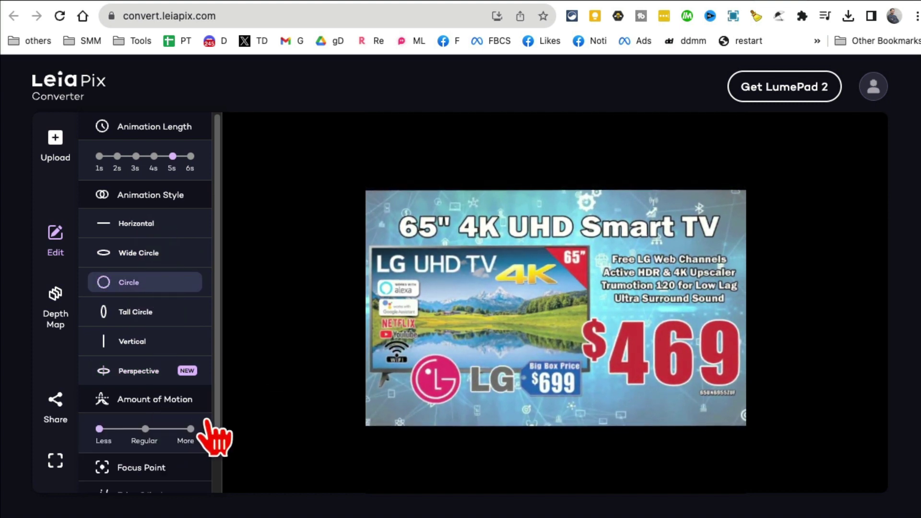
scroll(208, 425, down, 1)
click(192, 389)
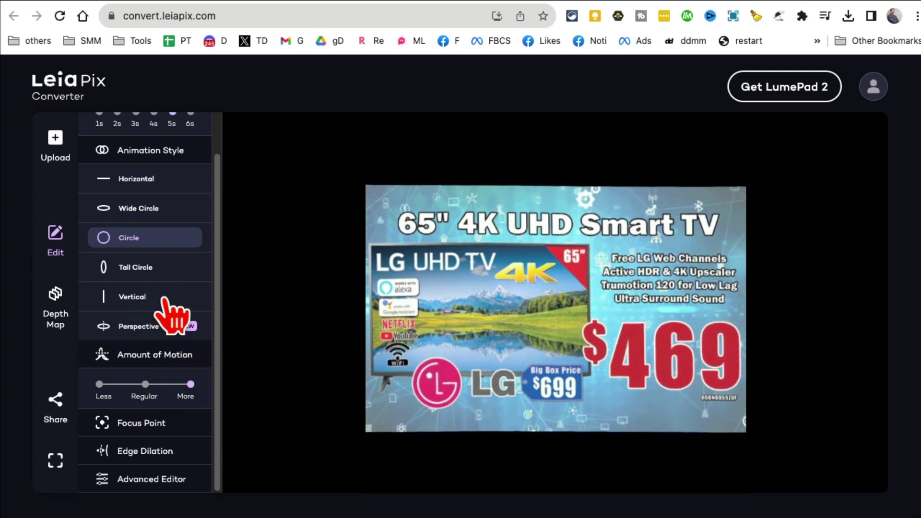
scroll(184, 319, up, 1)
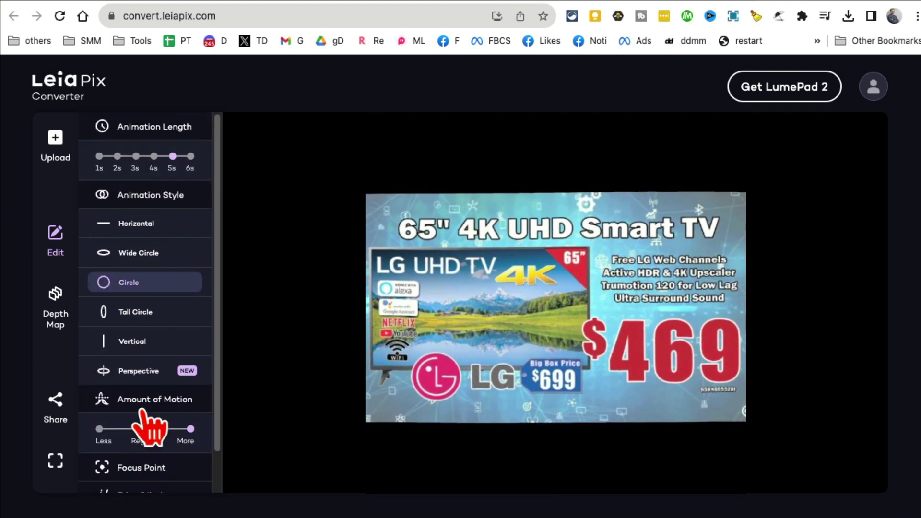
scroll(169, 385, down, 1)
scroll(184, 360, up, 1)
- Lengthen the animation to 6 seconds and try styles, ending on Perspective
click(190, 156)
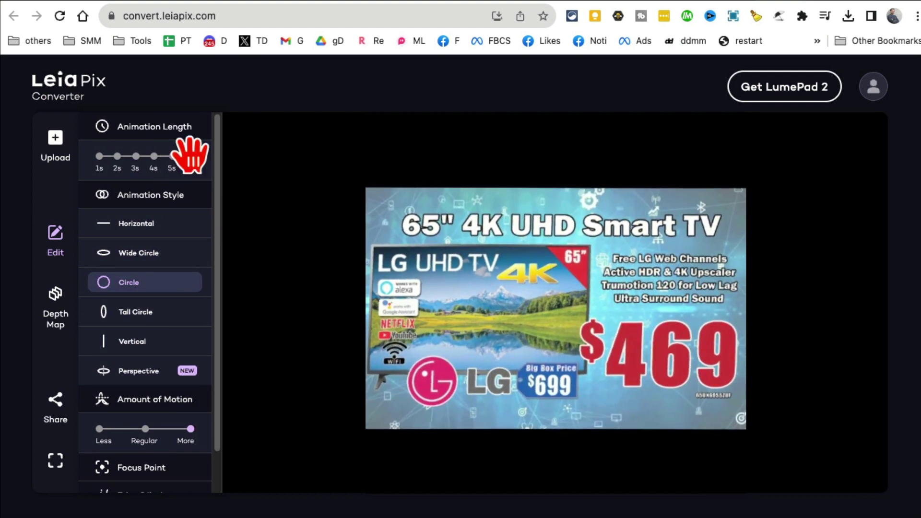
click(160, 131)
click(142, 189)
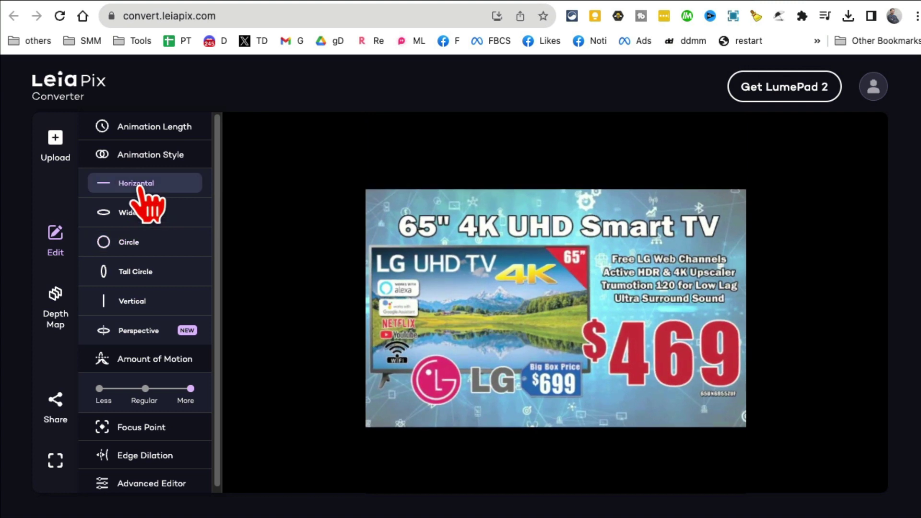
click(150, 217)
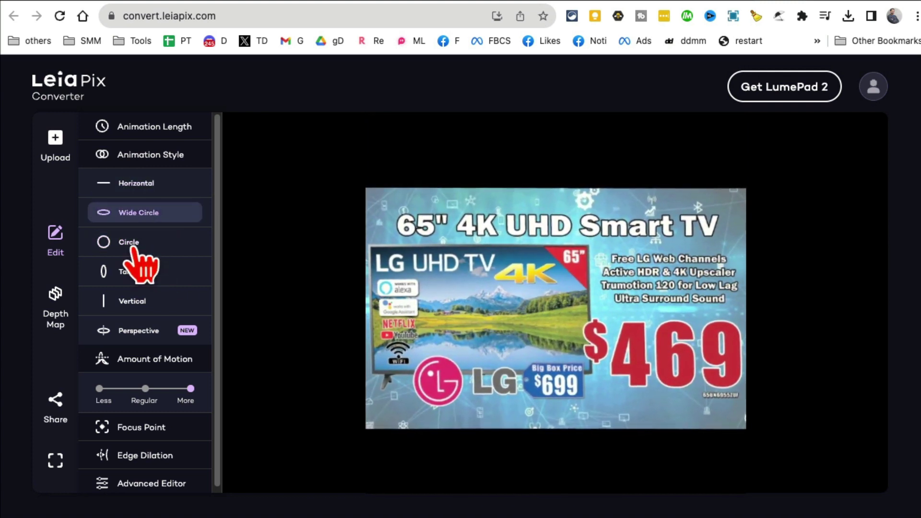
click(142, 263)
click(155, 303)
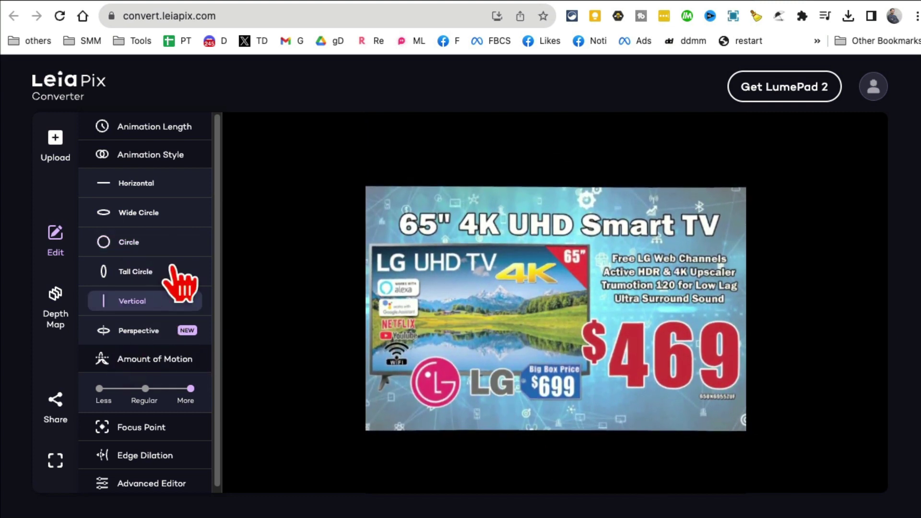
click(140, 335)
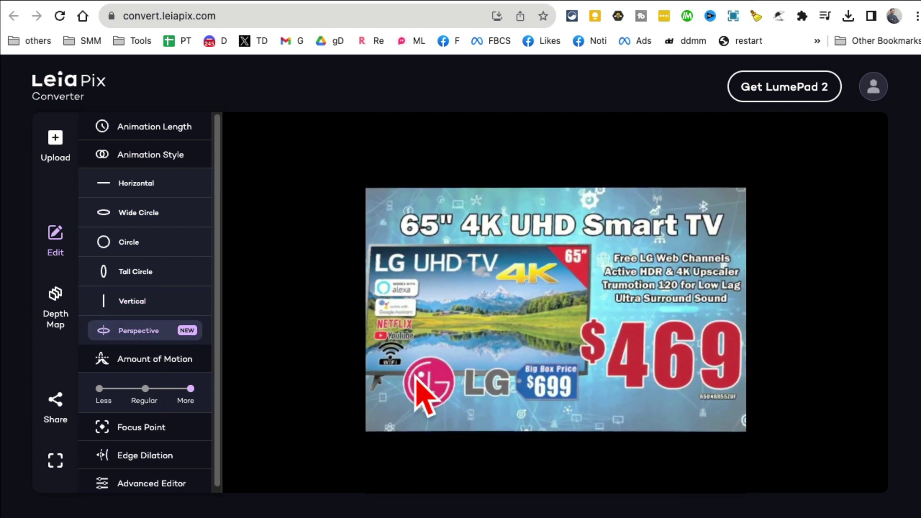
click(148, 156)
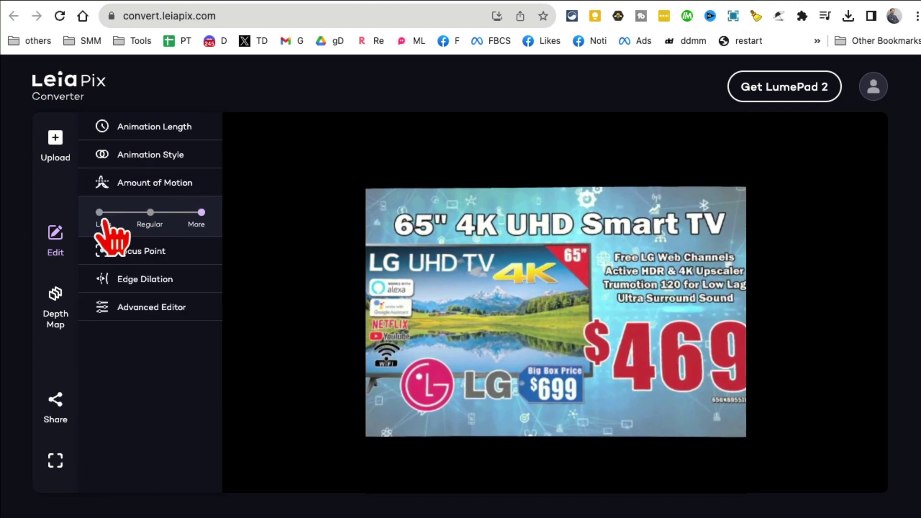
- Set the amount of motion to maximum and the focus point to Far
click(100, 213)
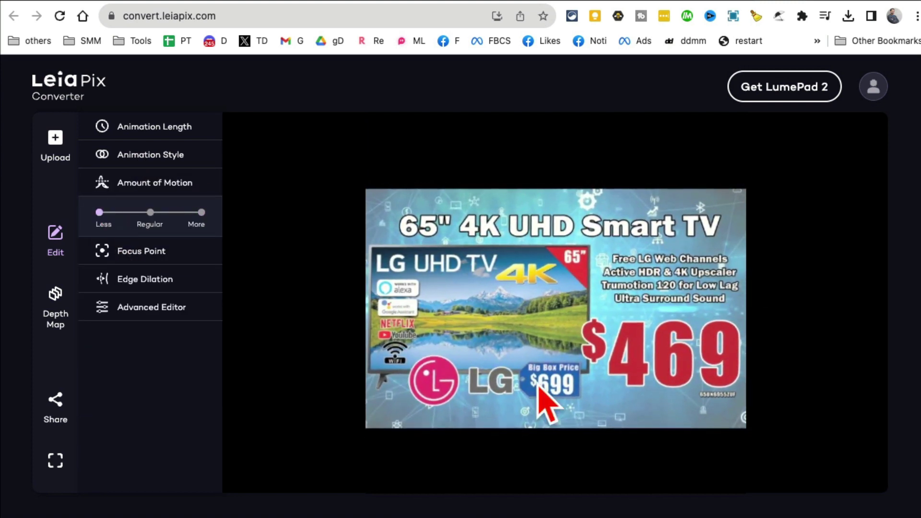
click(202, 213)
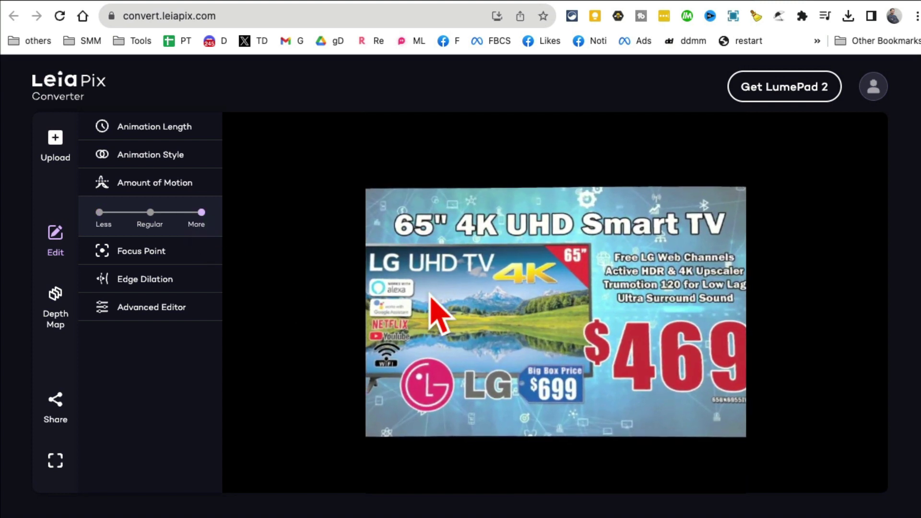
click(144, 252)
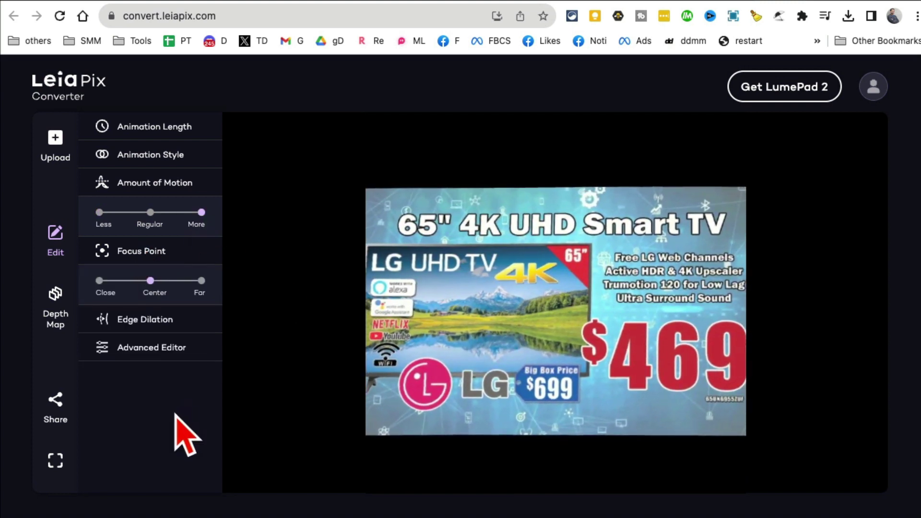
click(100, 281)
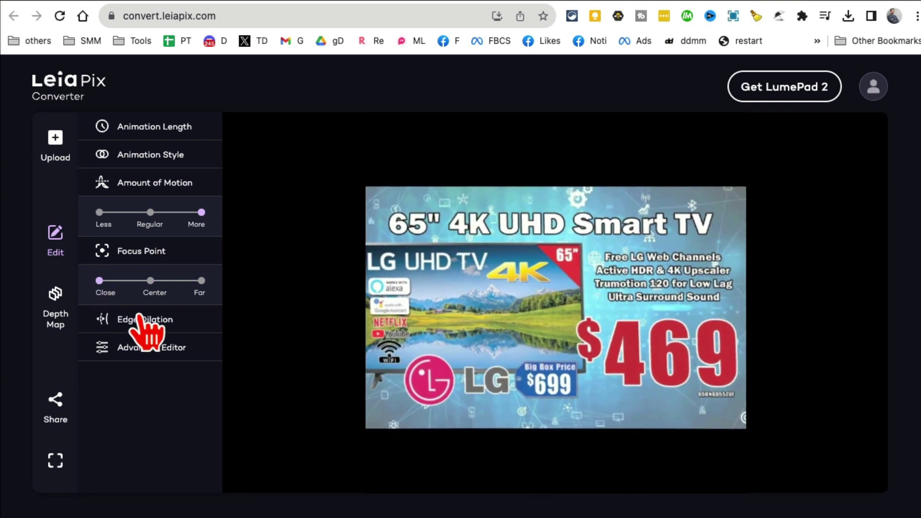
click(202, 280)
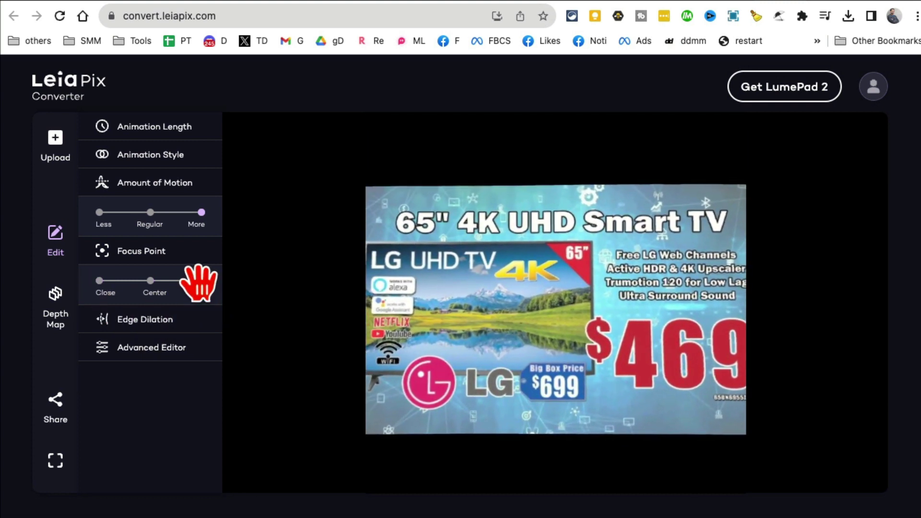
click(154, 324)
click(169, 318)
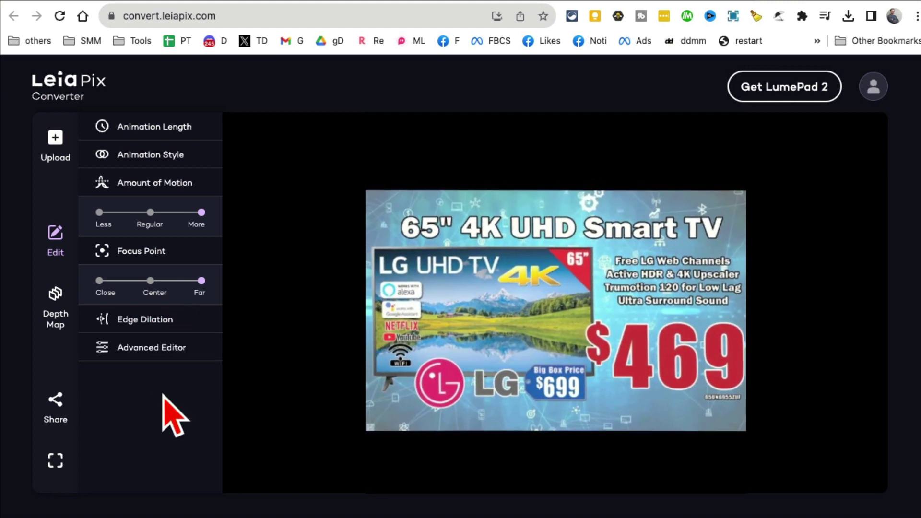
- Review the advanced amplitude settings, undo the last depth map change and save it
click(154, 351)
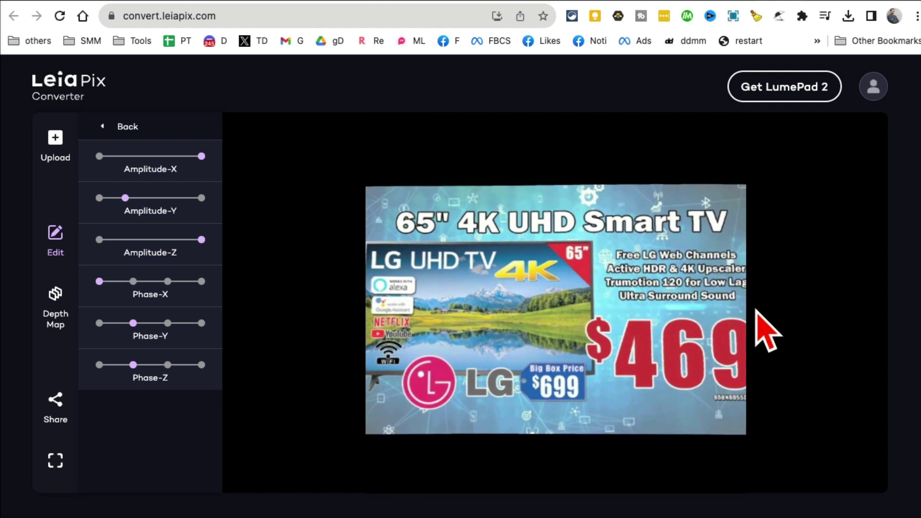
click(50, 317)
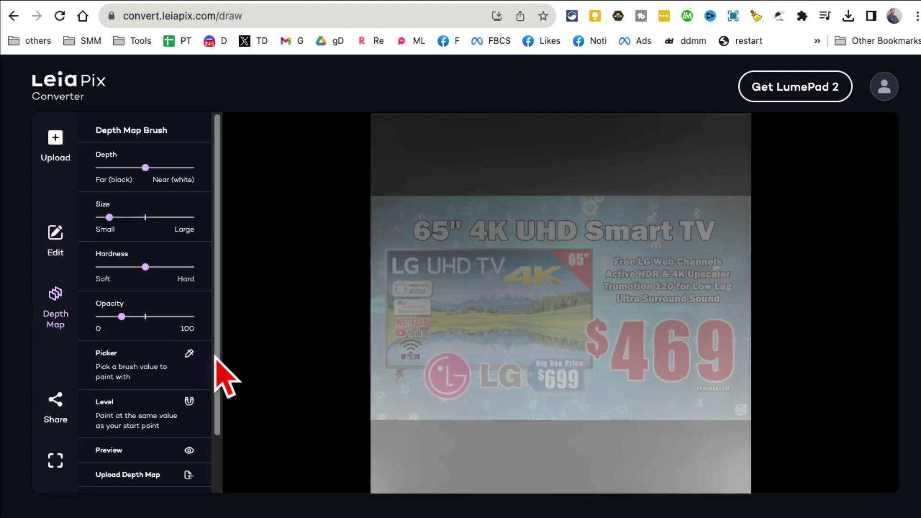
mouse_move(217, 354)
mouse_down()
mouse_move(217, 397)
mouse_move(225, 293)
mouse_up()
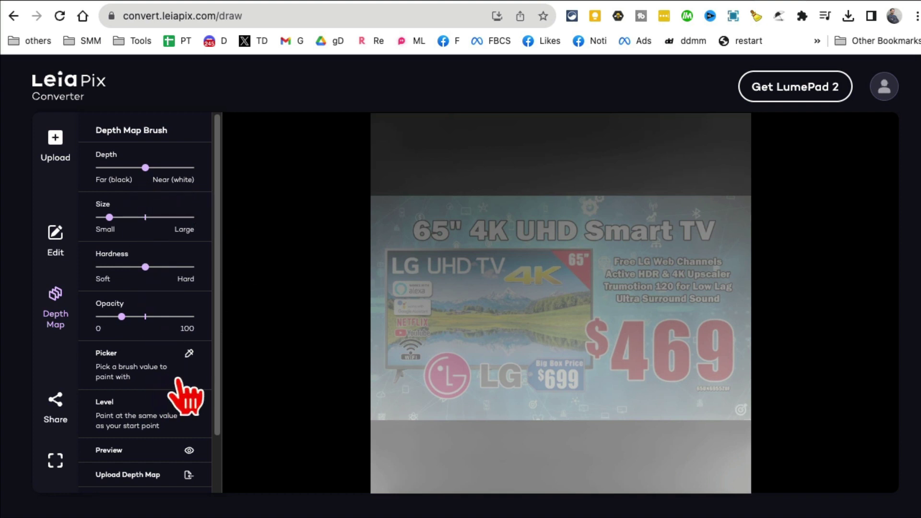
scroll(181, 391, down, 2)
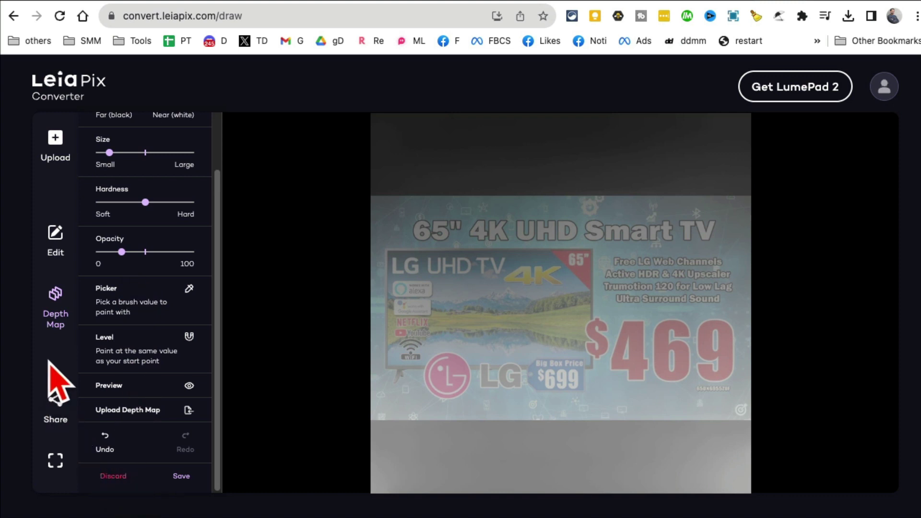
click(111, 445)
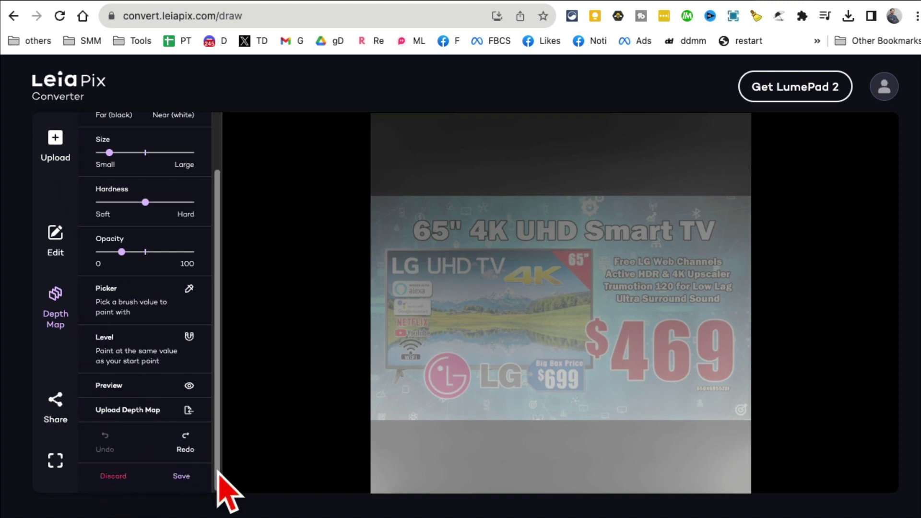
click(115, 478)
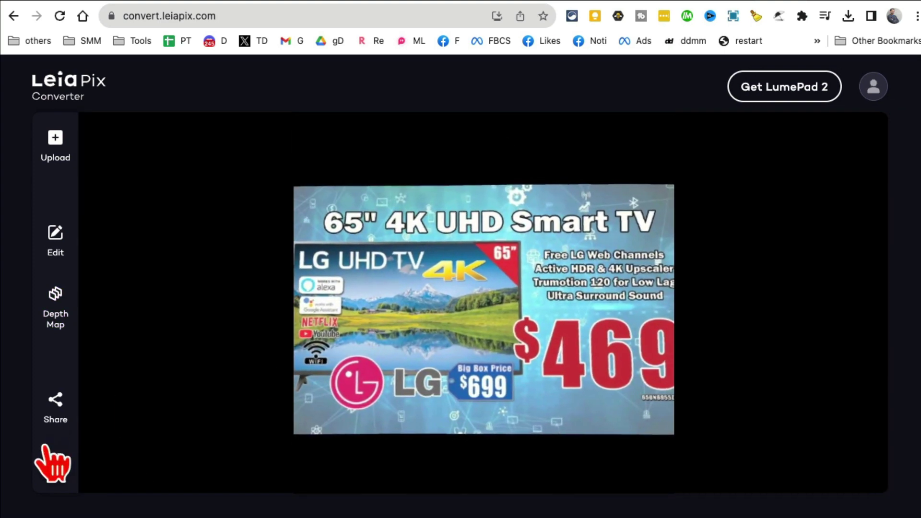
- View the share dialog with its link and MP4 save option, then close it
click(57, 411)
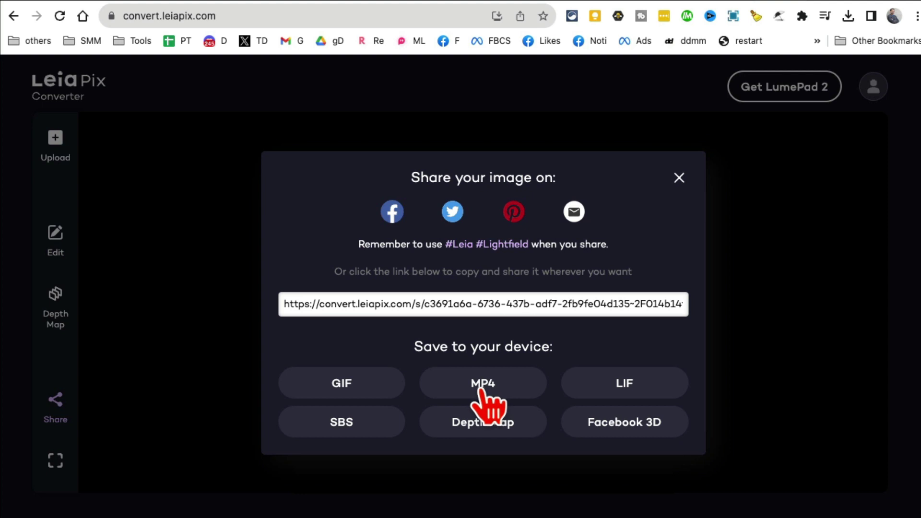
click(678, 178)
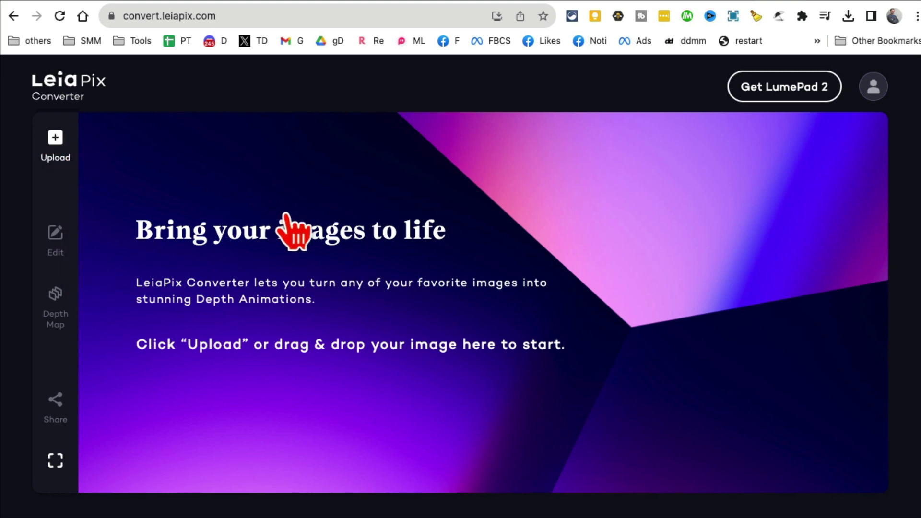
- Upload carrton.jpeg from the Desktop and start its conversion
click(384, 319)
click(6, 183)
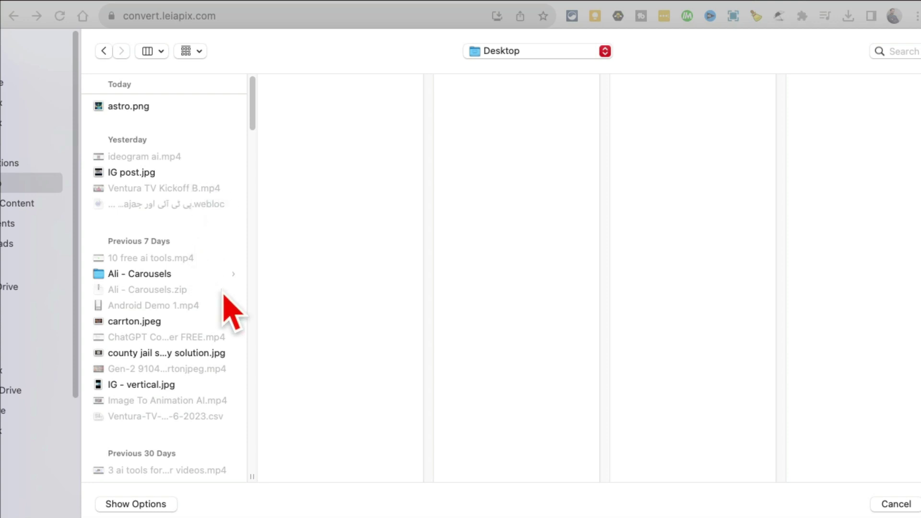
click(159, 324)
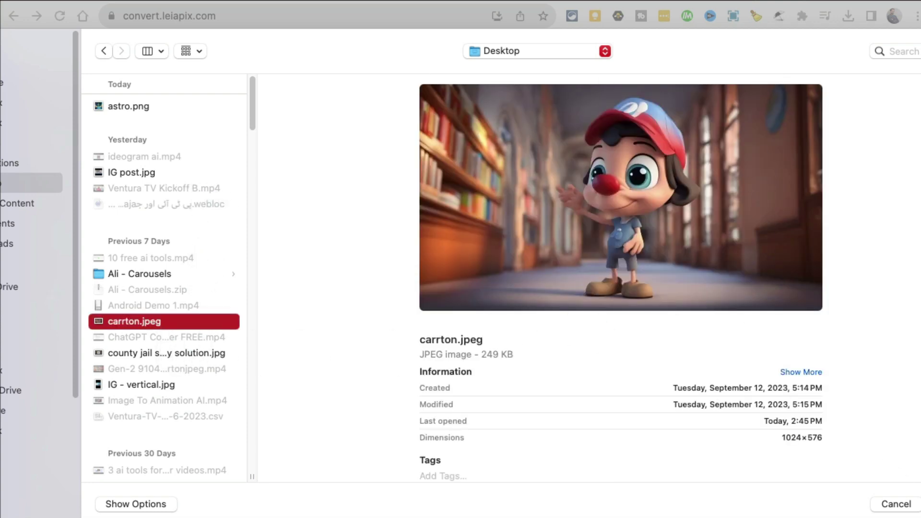
click(903, 506)
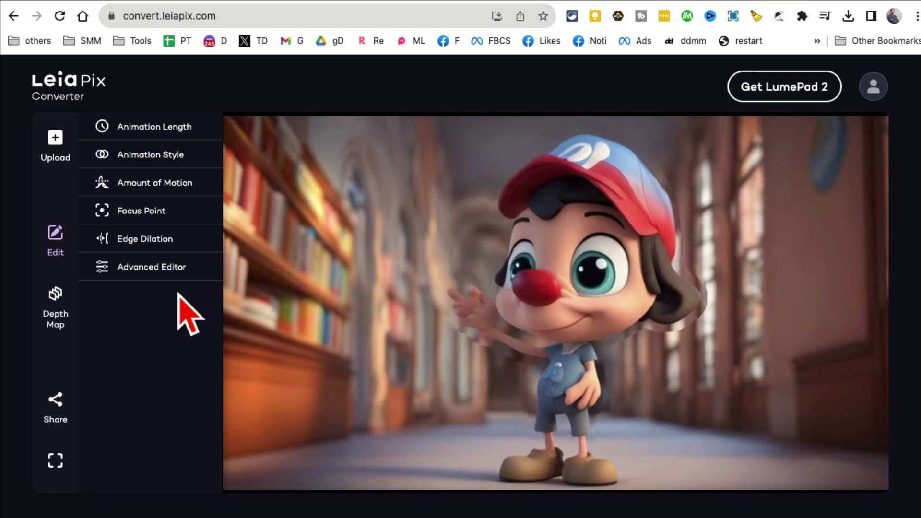
- Set the cartoon's animation style to Tall Circle with Regular amount of motion
click(152, 155)
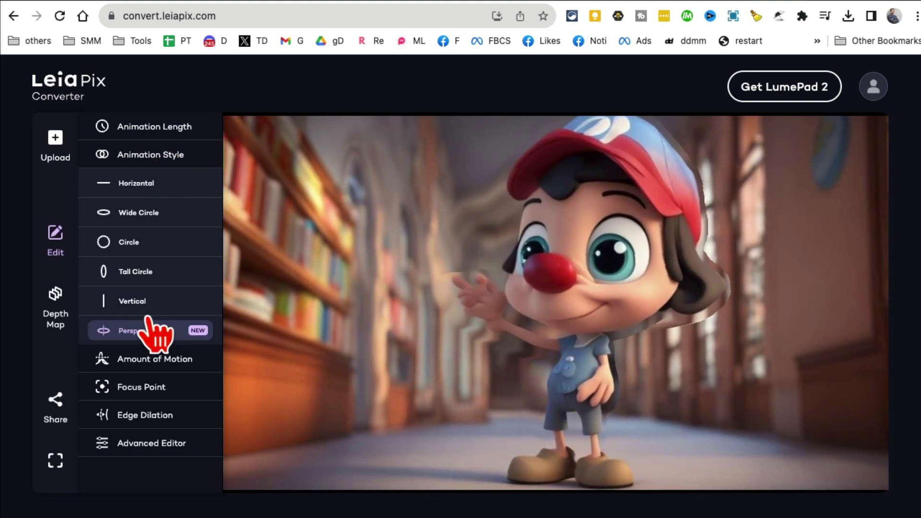
click(150, 273)
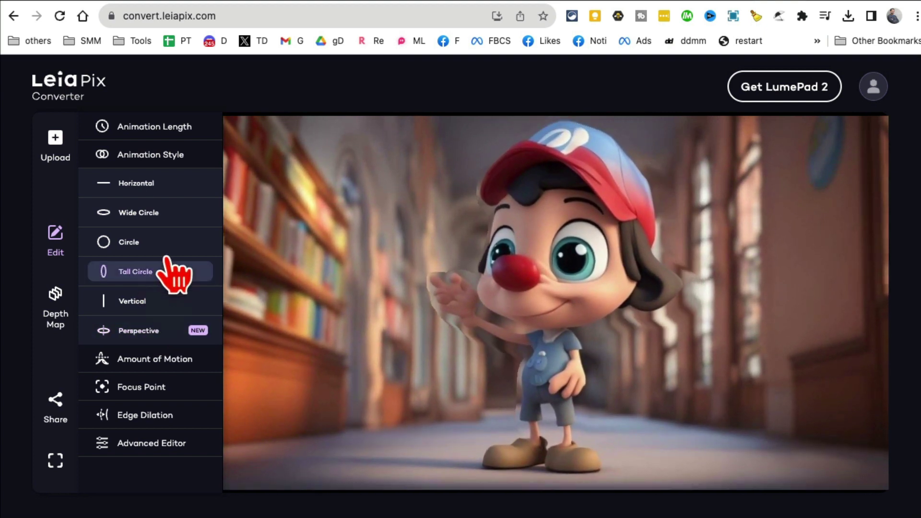
click(164, 158)
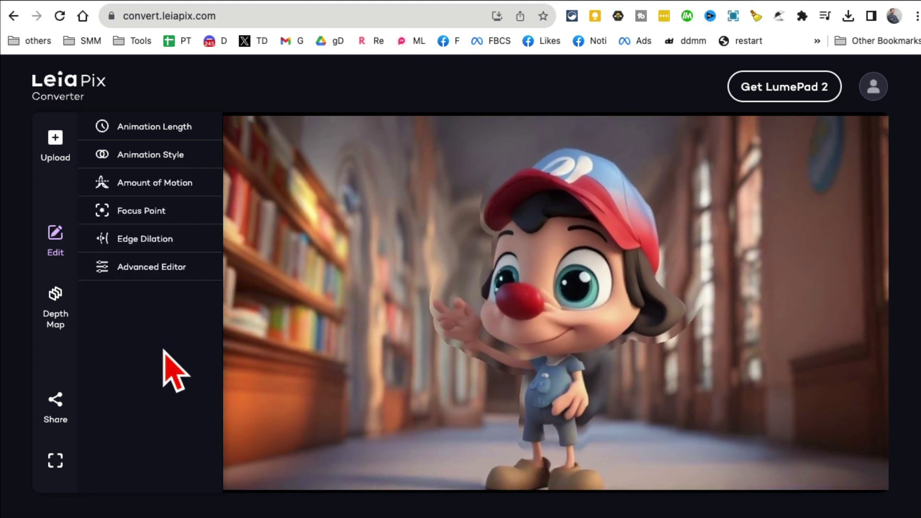
click(157, 186)
click(152, 213)
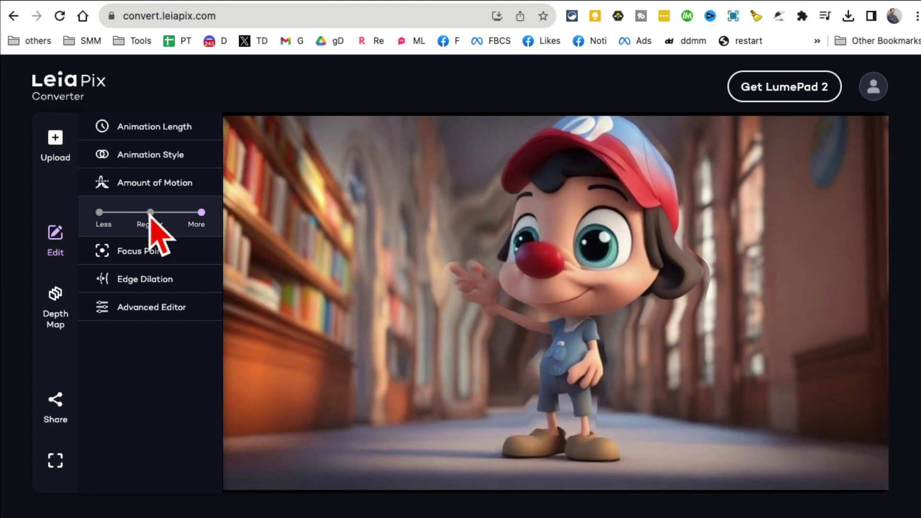